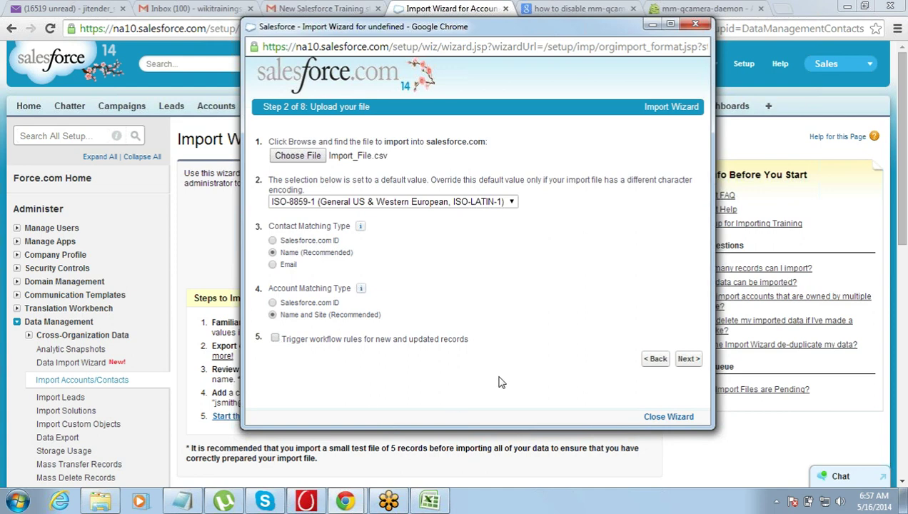
# - Continue past the file upload for Import_File.csv and the contact field mapping, leaving the contact fields unmapped
pyautogui.click(689, 360)
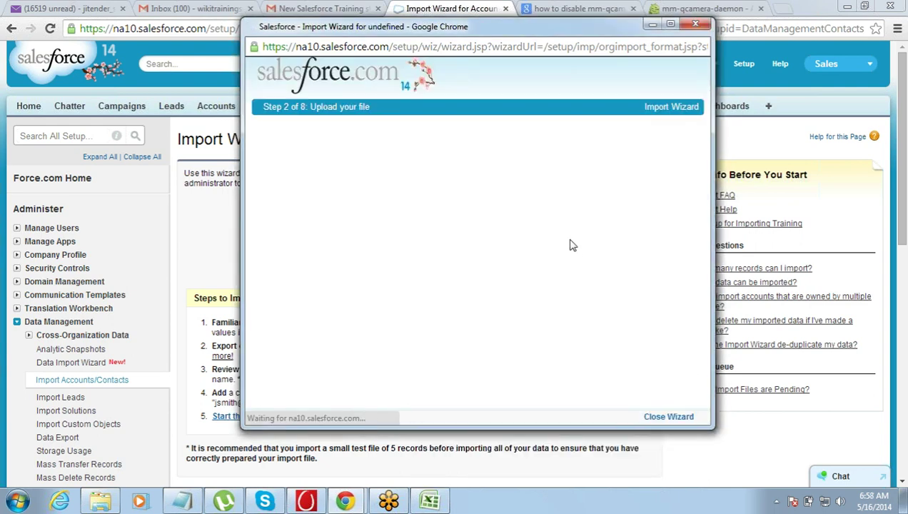
pyautogui.moveTo(502, 31); pyautogui.dragTo(507, 6)
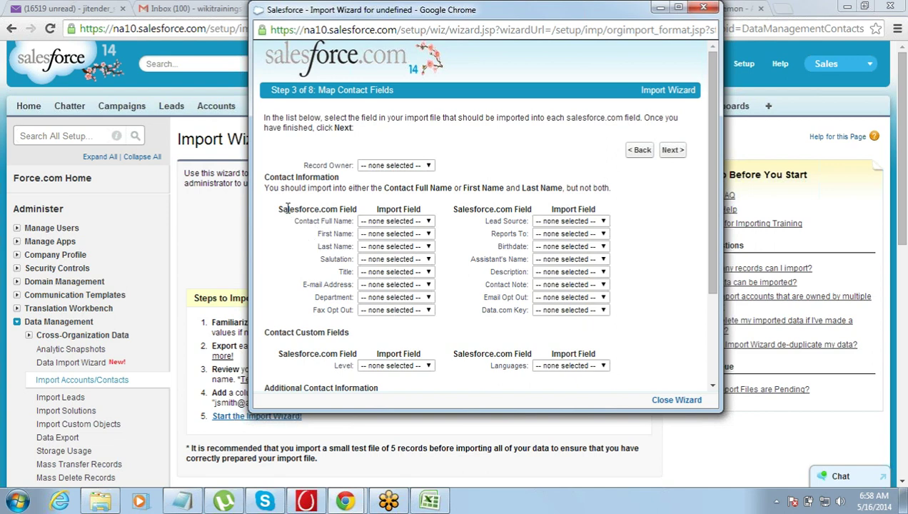
pyautogui.moveTo(286, 208); pyautogui.dragTo(421, 208)
pyautogui.click(323, 95)
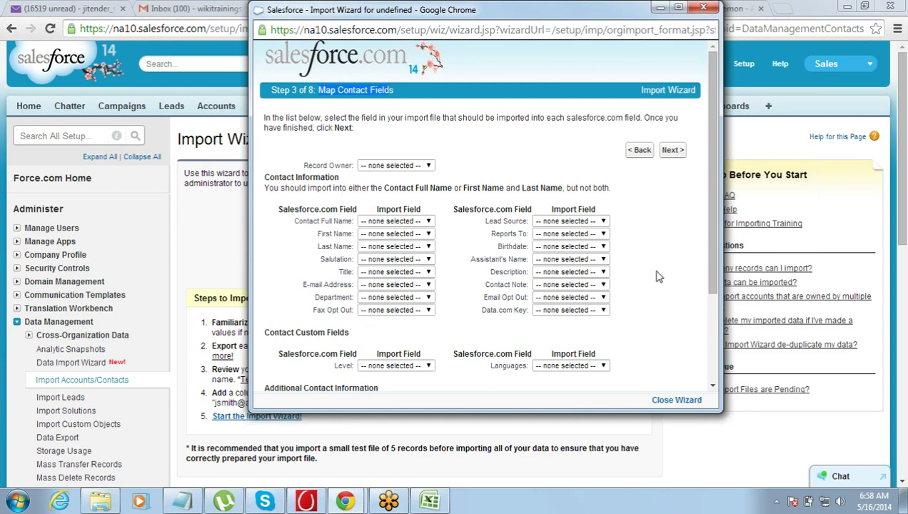
pyautogui.moveTo(711, 201); pyautogui.dragTo(718, 166)
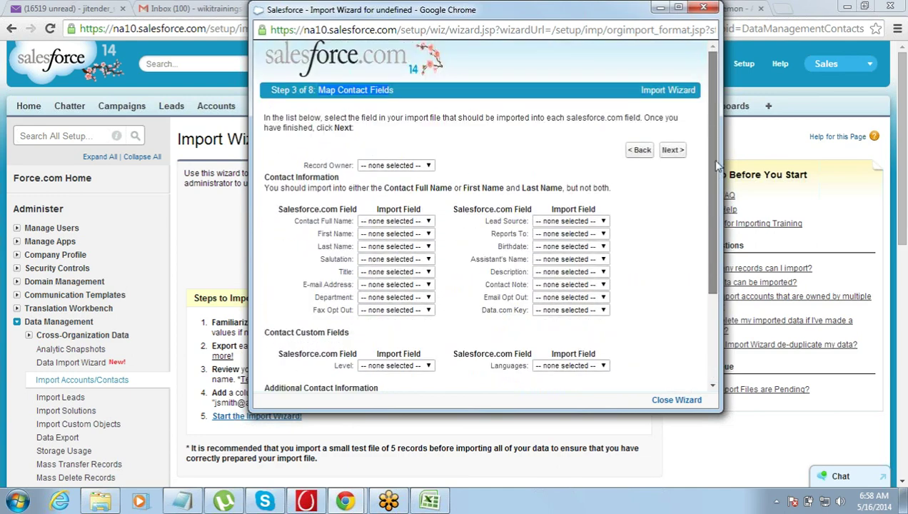
pyautogui.click(676, 150)
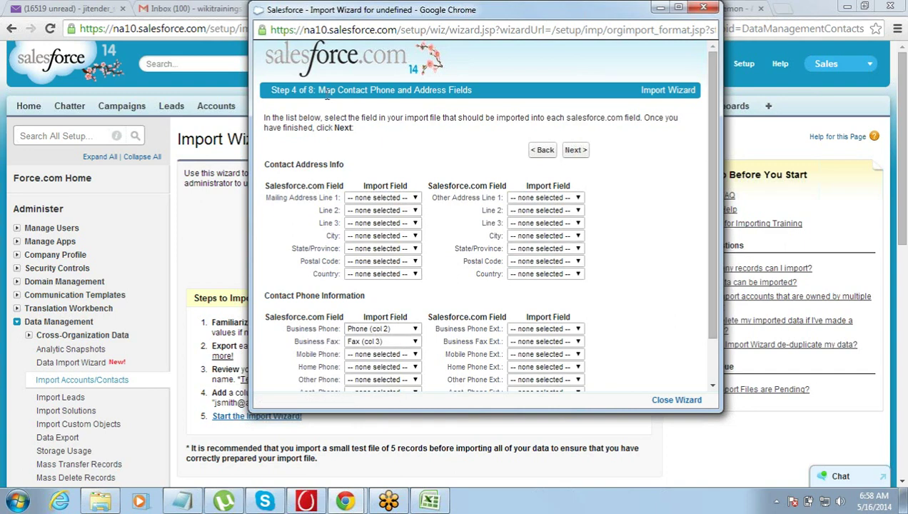
# - Set the contact's Business Phone and Business Fax mappings to none selected and continue to the account fields
pyautogui.moveTo(326, 91); pyautogui.dragTo(392, 90)
pyautogui.click(392, 91)
pyautogui.click(386, 330)
pyautogui.click(385, 341)
pyautogui.click(386, 341)
pyautogui.click(384, 355)
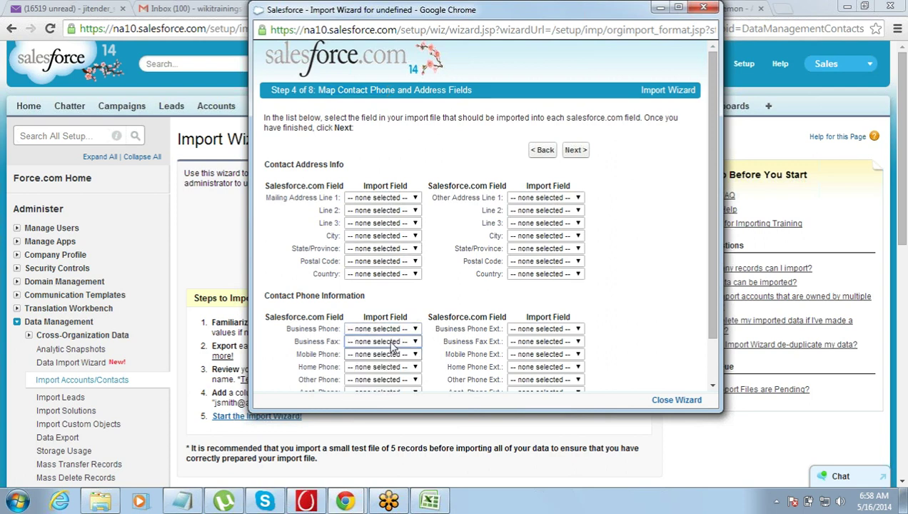
pyautogui.click(575, 151)
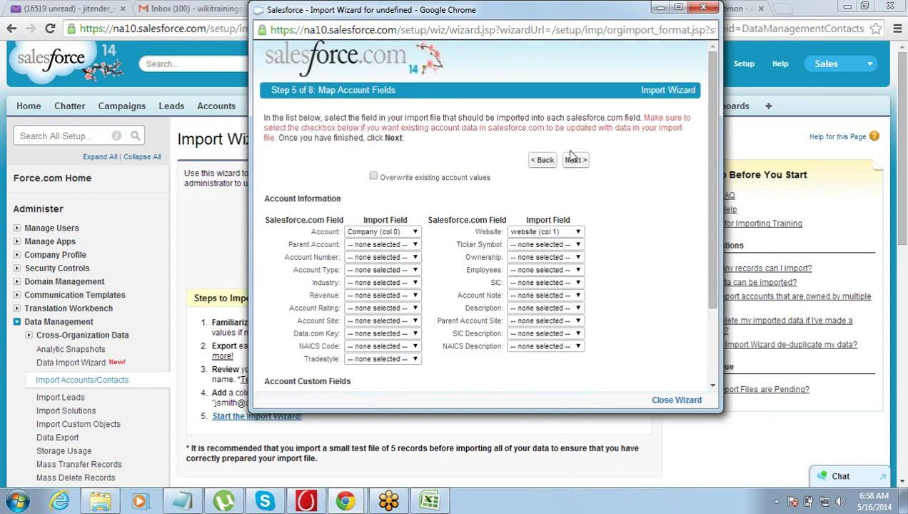
# - Keep Account mapped to Company (col 0) and Website to website (col 1), and continue to the account phone and address fields
pyautogui.click(318, 236)
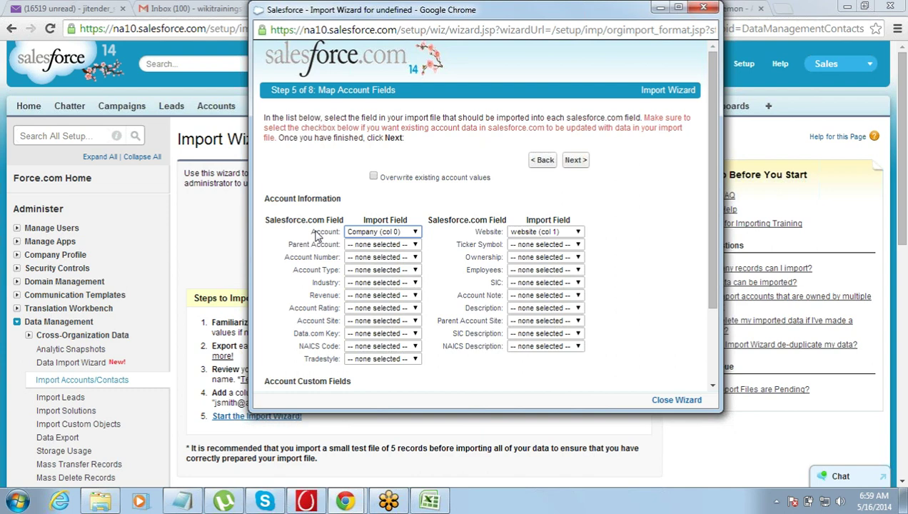
pyautogui.click(375, 234)
pyautogui.click(375, 236)
pyautogui.scroll(-3, 708, 235)
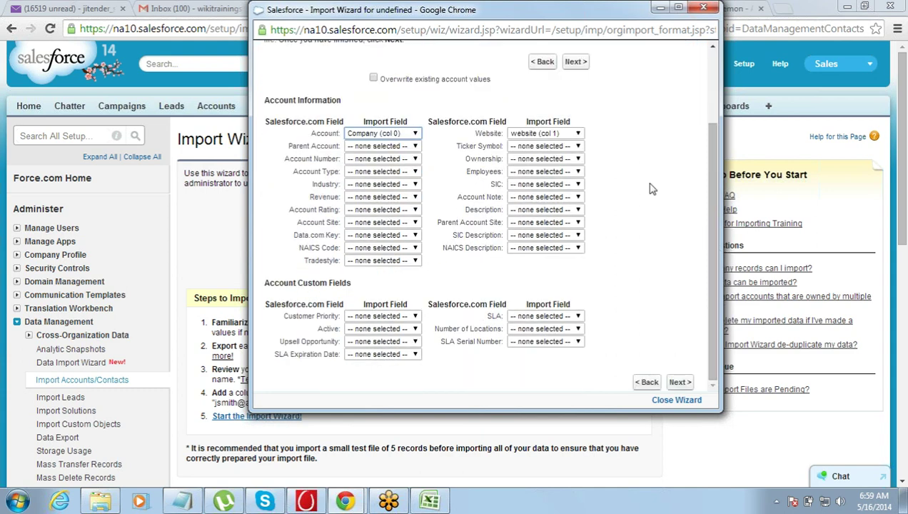
pyautogui.click(574, 69)
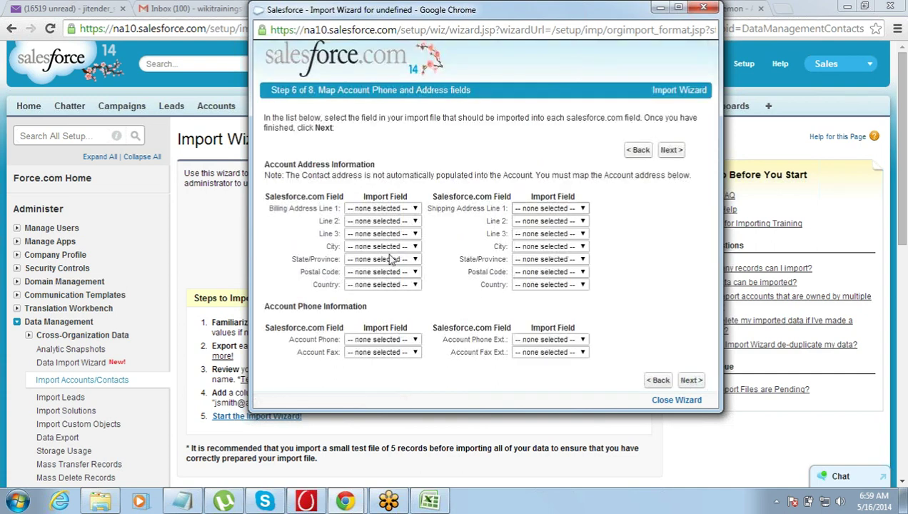
# - Map Account Phone to Phone (col 2) and Account Fax to Fax (col 3), and continue to the extra import fields
pyautogui.click(366, 341)
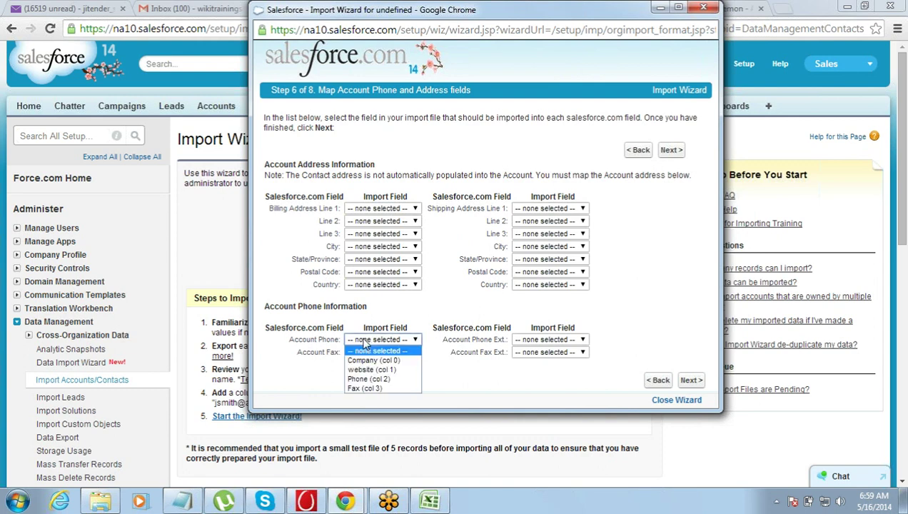
pyautogui.click(363, 380)
pyautogui.click(365, 352)
pyautogui.click(362, 402)
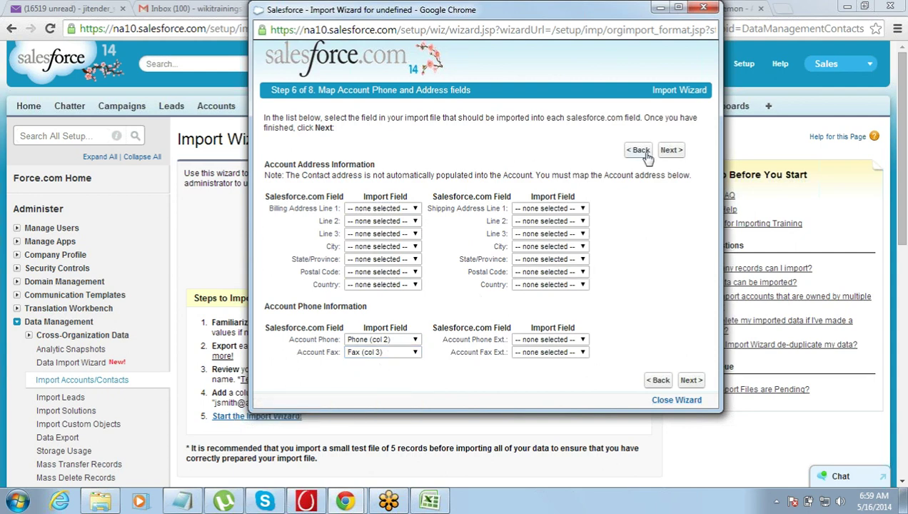
pyautogui.click(680, 151)
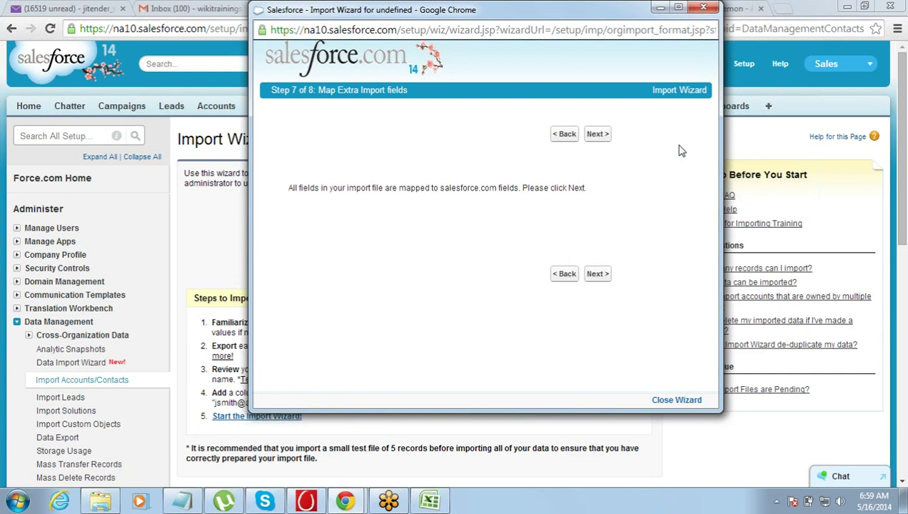
# - Proceed past the extra fields, submit the import request and finish the wizard
pyautogui.click(595, 137)
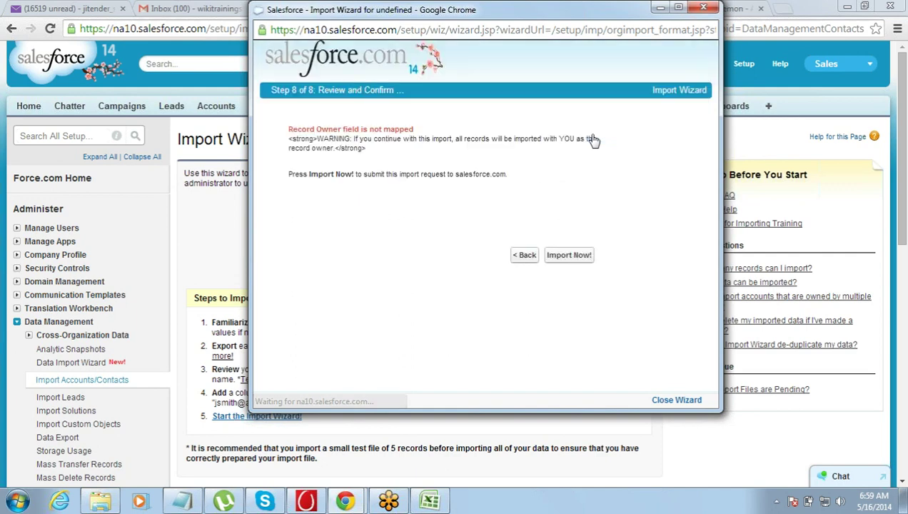
pyautogui.click(570, 261)
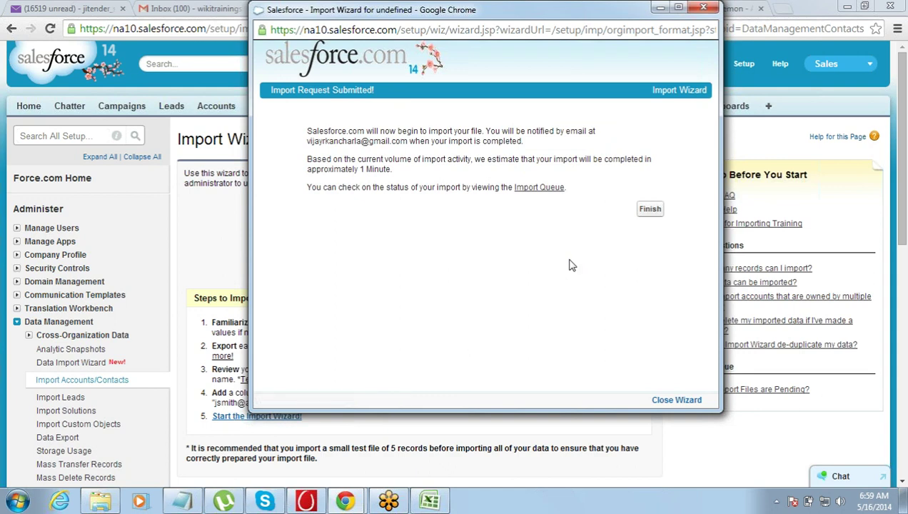
pyautogui.click(649, 211)
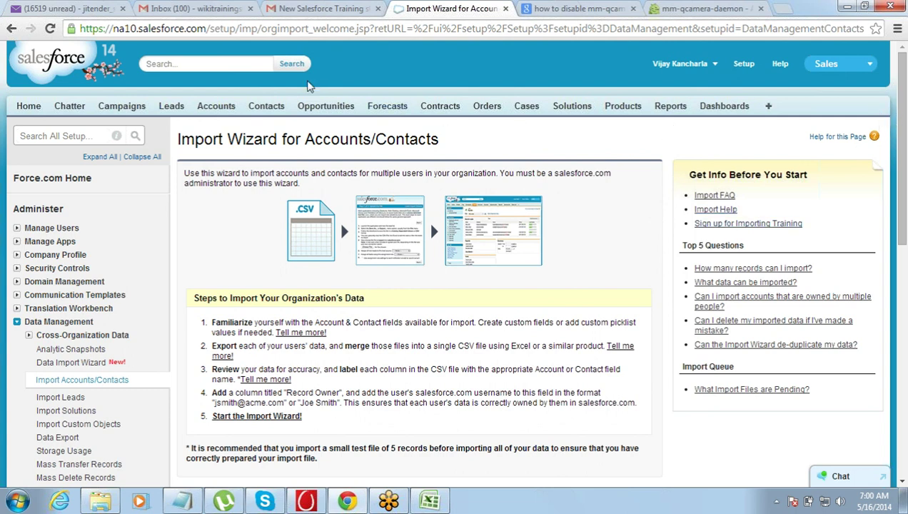
# - Examine the imported accounts in the All Accounts list view and in the New This Week view
pyautogui.click(212, 107)
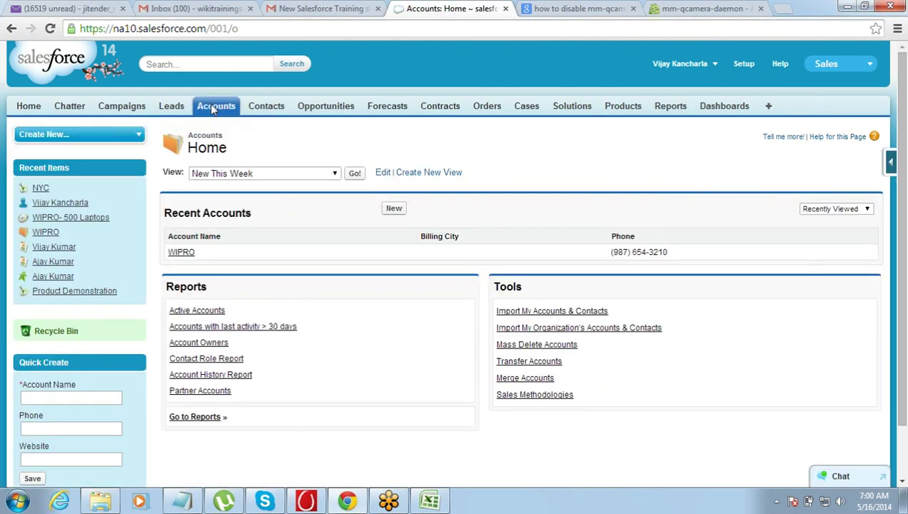
pyautogui.click(238, 175)
pyautogui.click(238, 184)
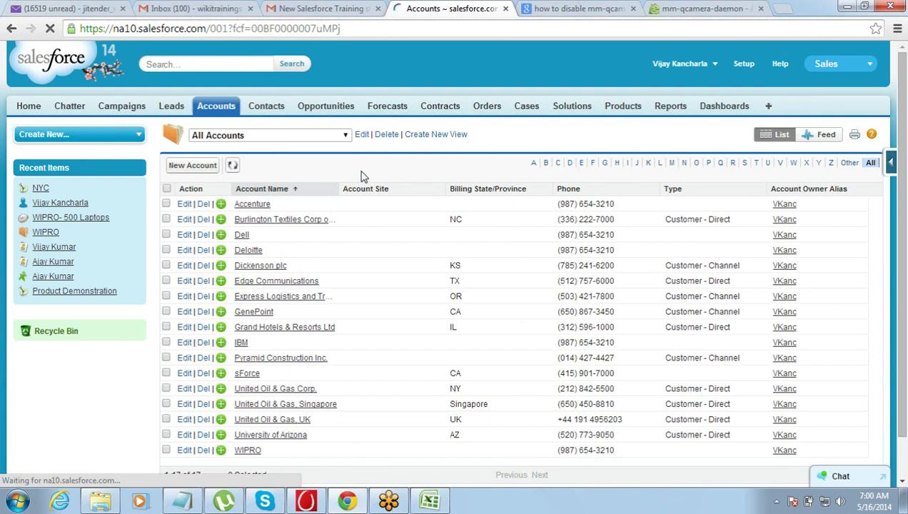
pyautogui.click(291, 135)
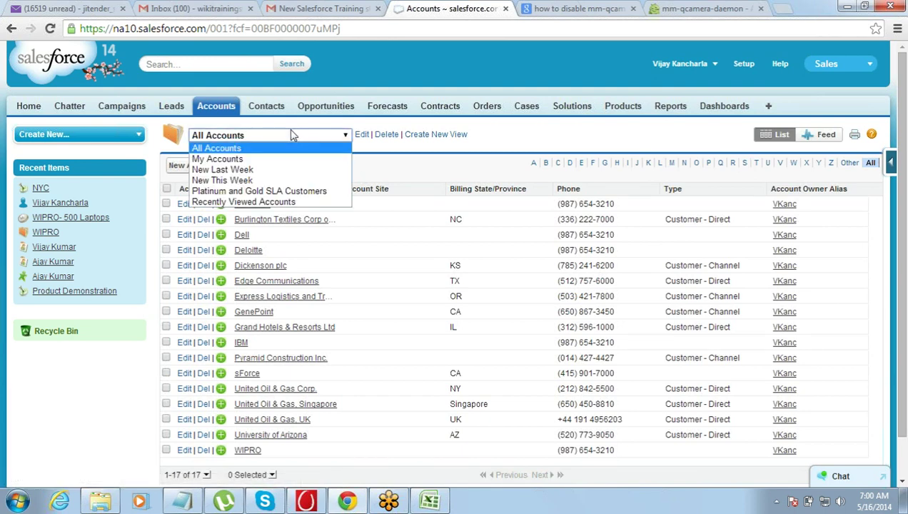
pyautogui.click(222, 180)
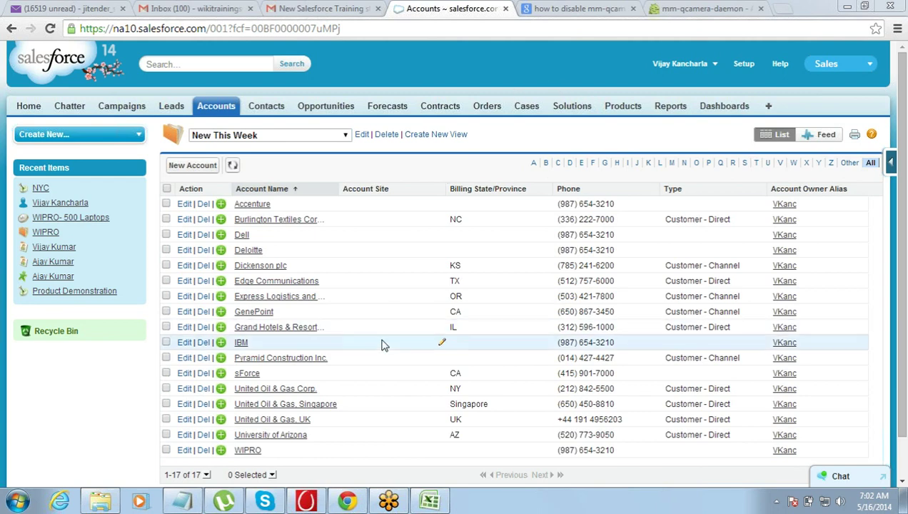
pyautogui.moveTo(342, 503)
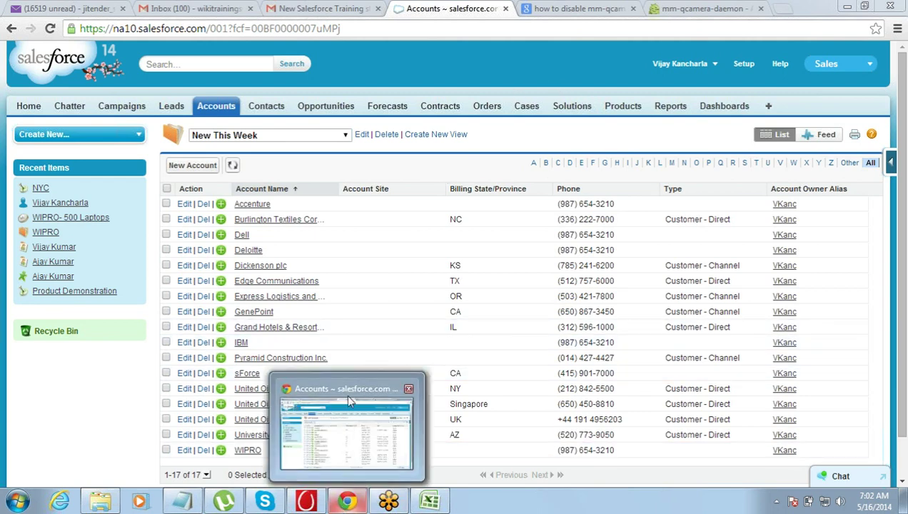
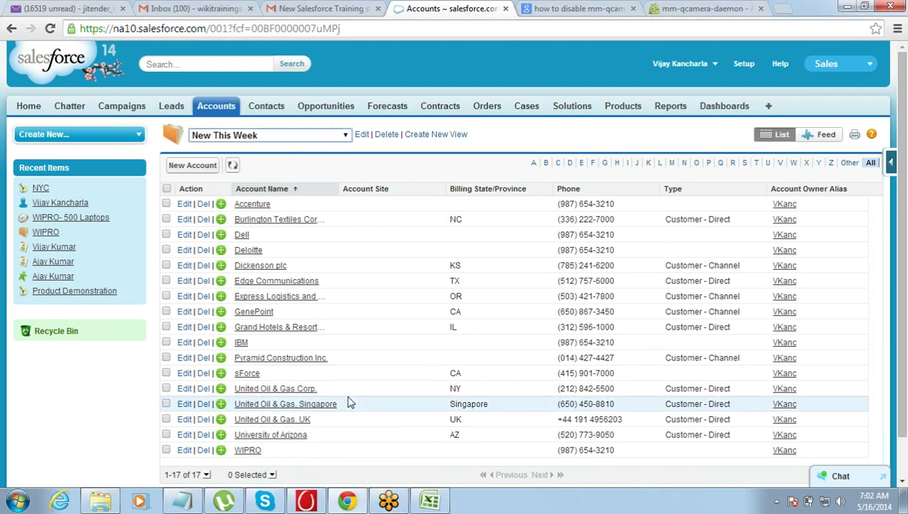
pyautogui.click(24, 502)
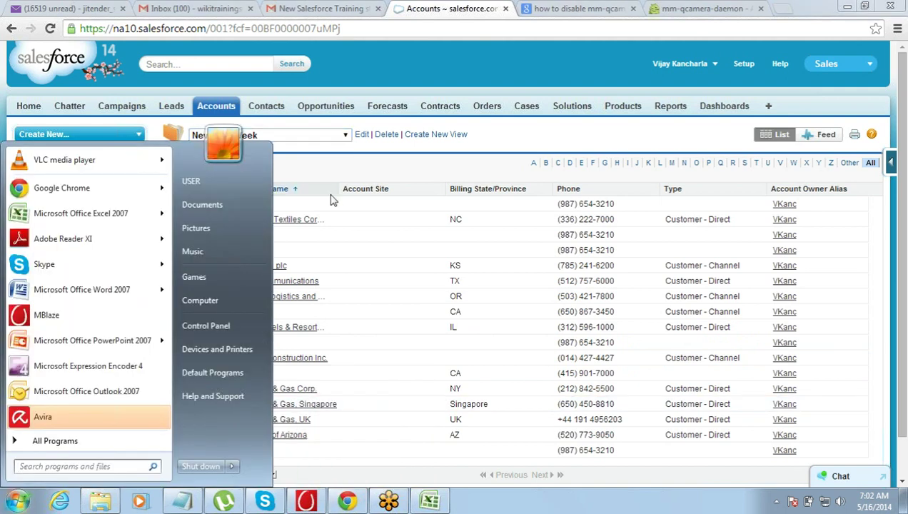
pyautogui.click(439, 55)
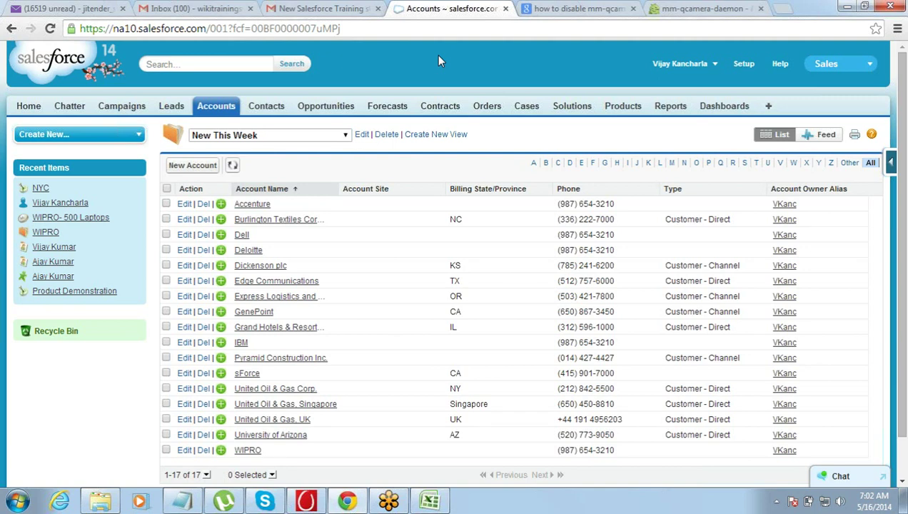
# - Open Data Export under Data Management in Setup and begin an immediate export
pyautogui.click(744, 64)
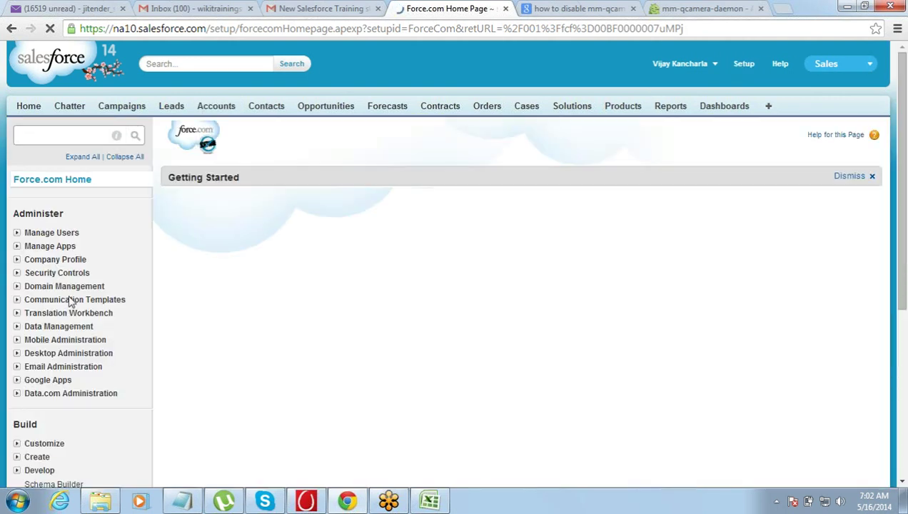
pyautogui.click(16, 327)
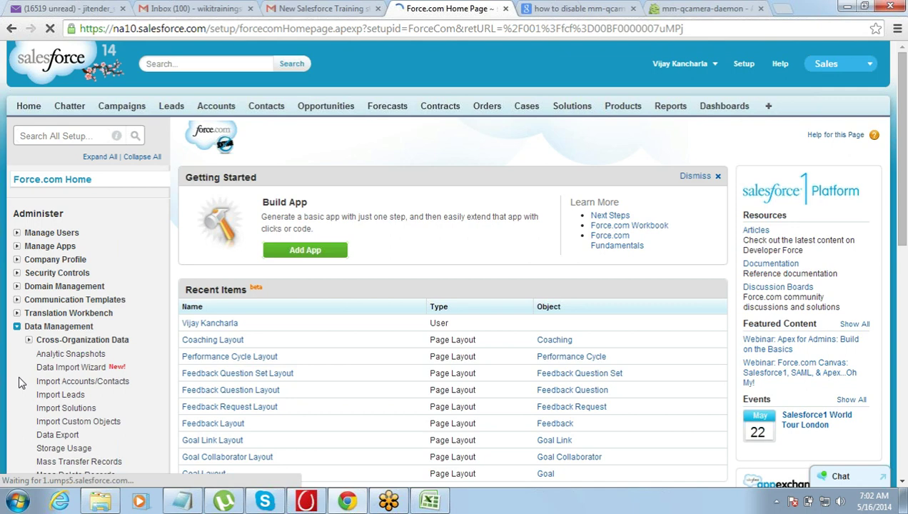
pyautogui.click(47, 436)
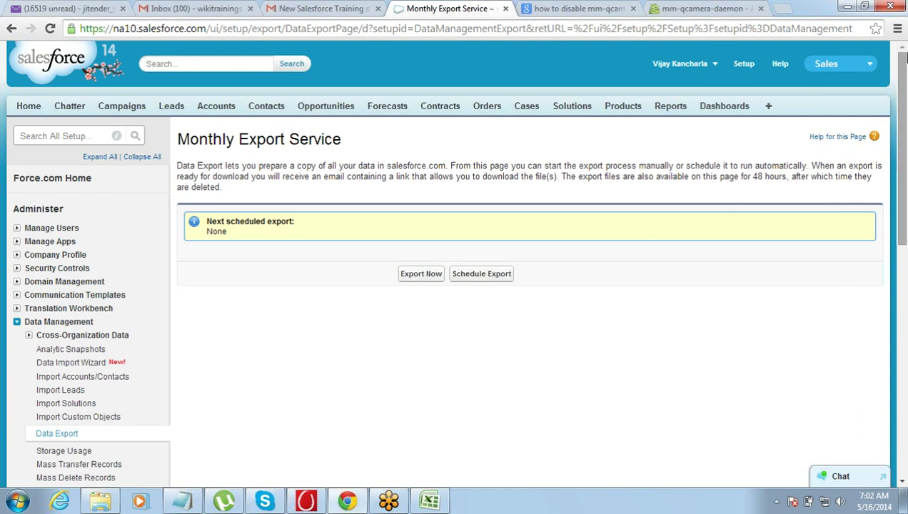
pyautogui.moveTo(904, 59); pyautogui.dragTo(904, 78)
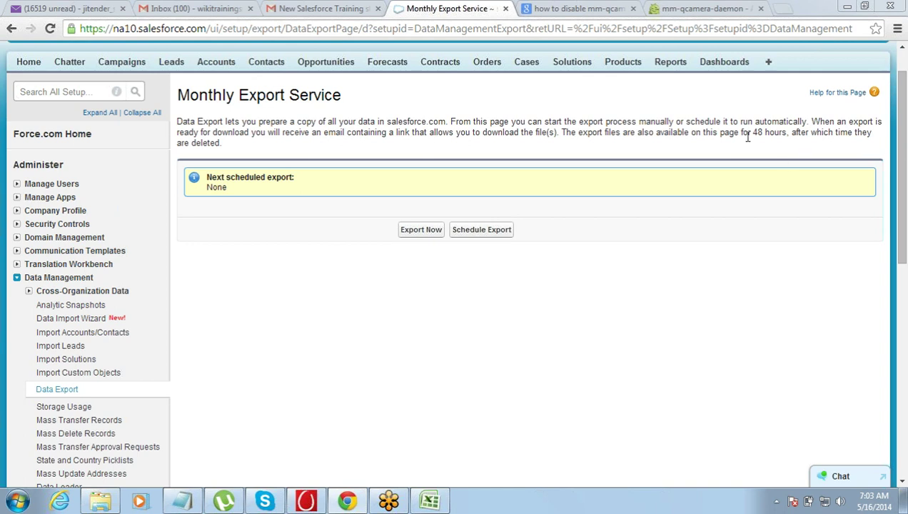
pyautogui.click(421, 230)
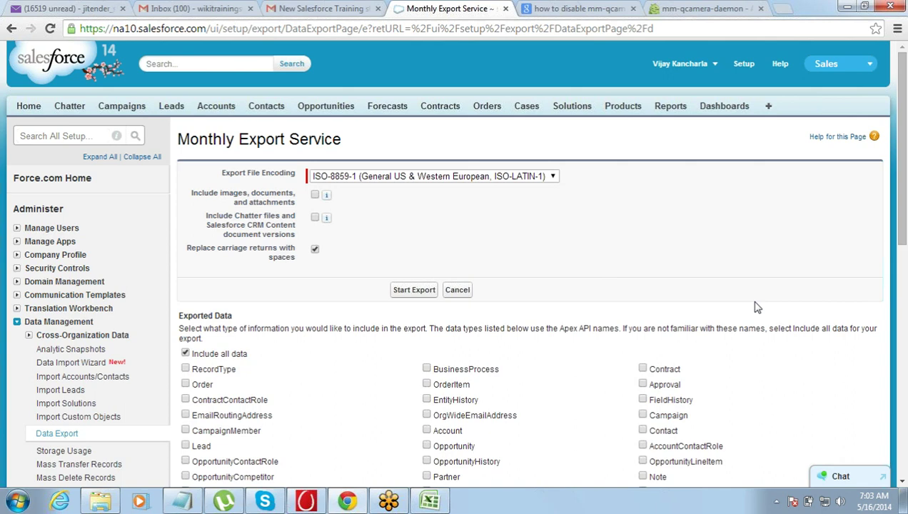
pyautogui.scroll(-3, 903, 109)
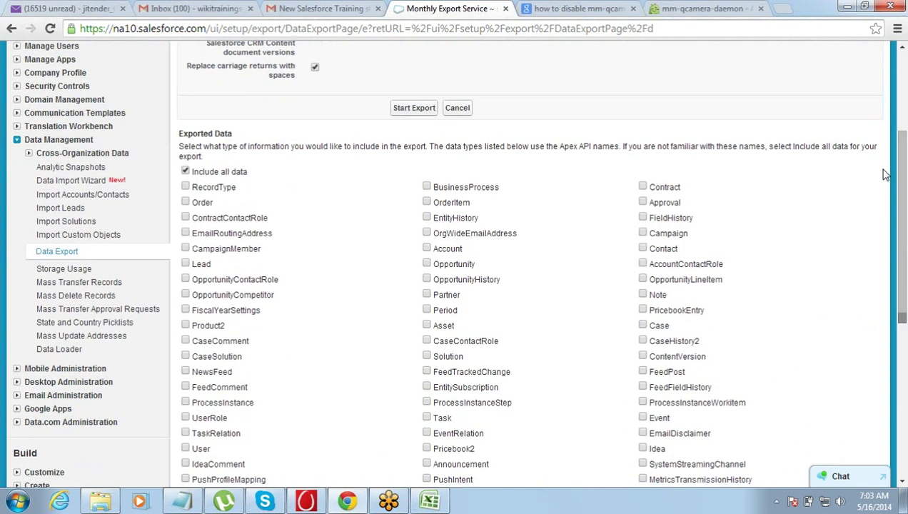
pyautogui.click(184, 263)
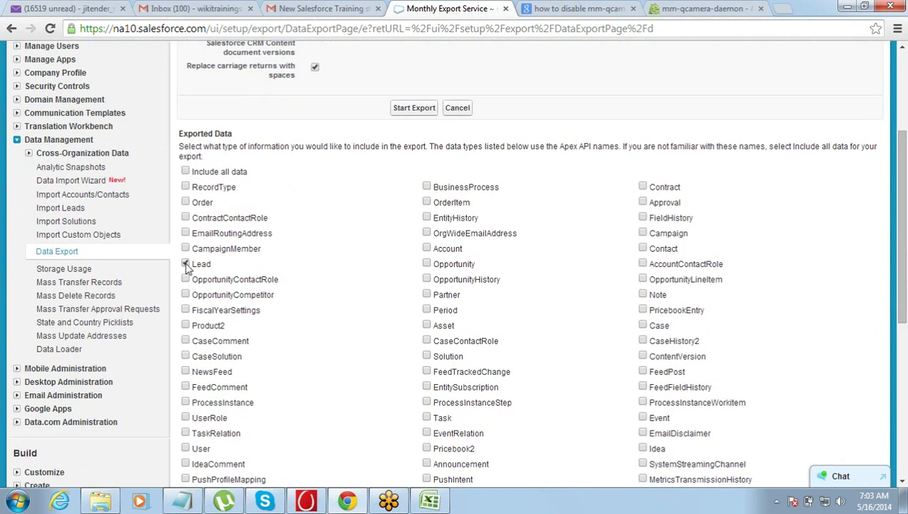
pyautogui.click(427, 248)
pyautogui.click(427, 263)
pyautogui.click(185, 172)
# - Choose only the Account data for the export and start exporting
pyautogui.click(426, 250)
pyautogui.click(422, 114)
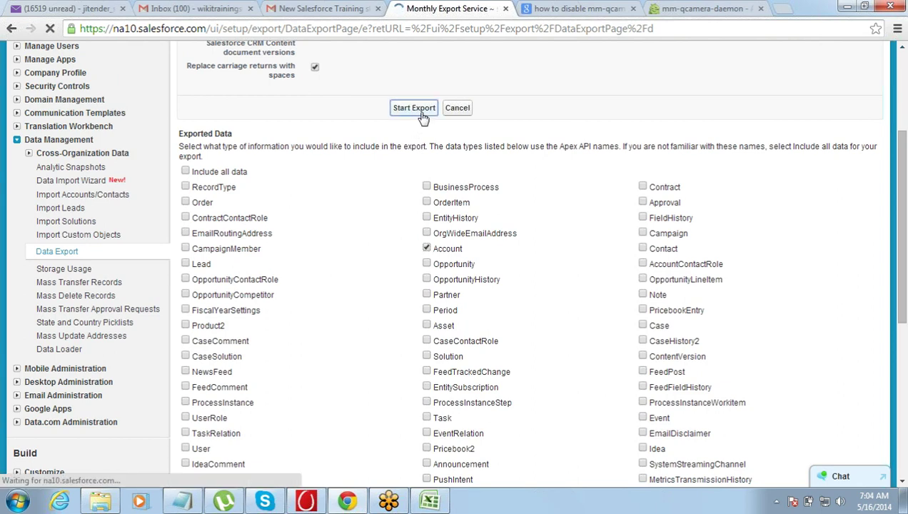